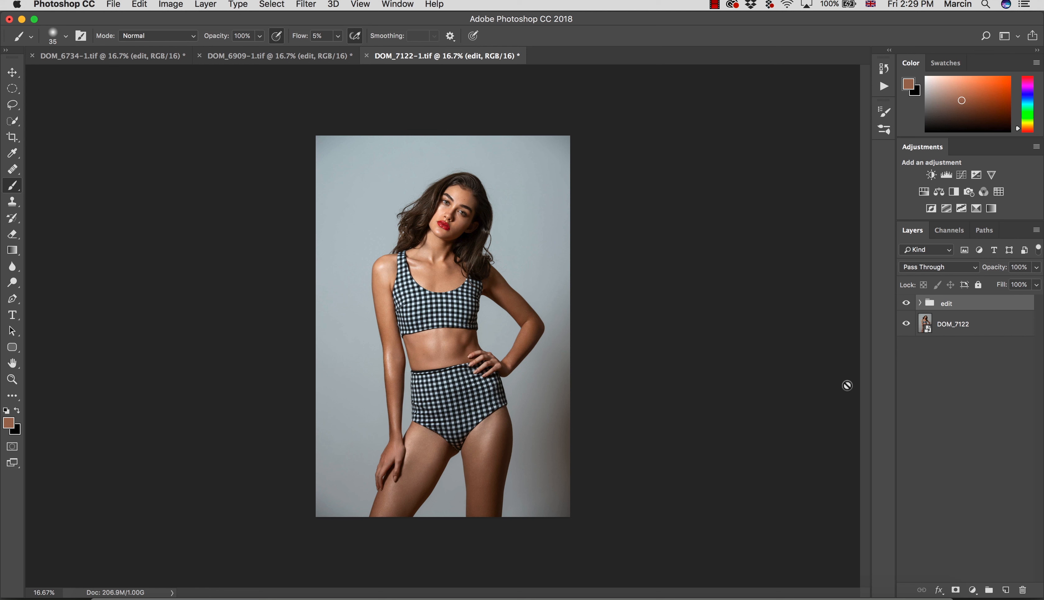
# Bring up DOM_6909-1.tif and examine the layers inside its edit group, collapsing the group when done.
pyautogui.click(257, 58)
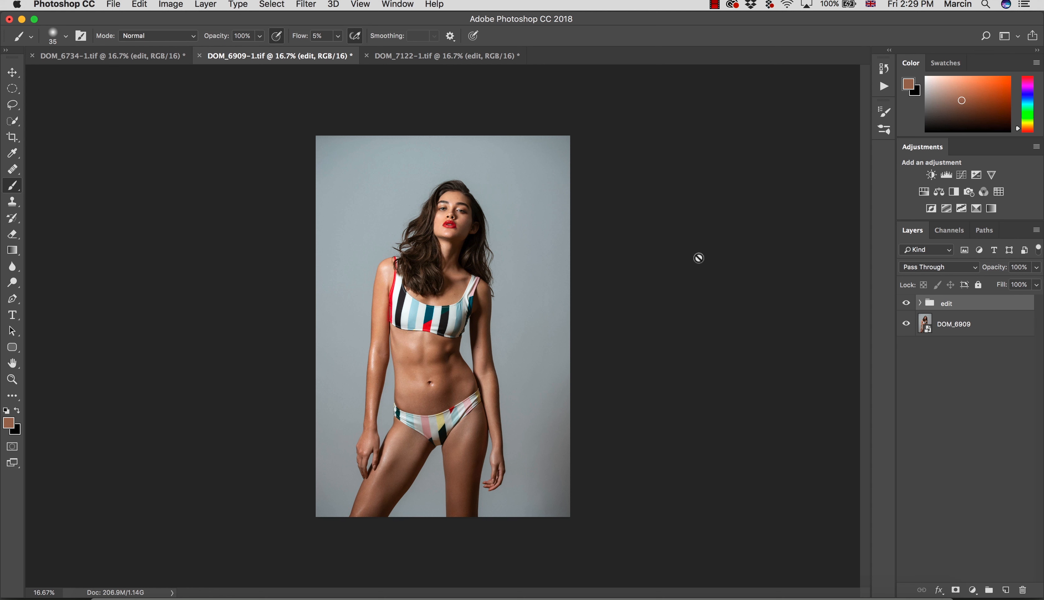
pyautogui.click(920, 304)
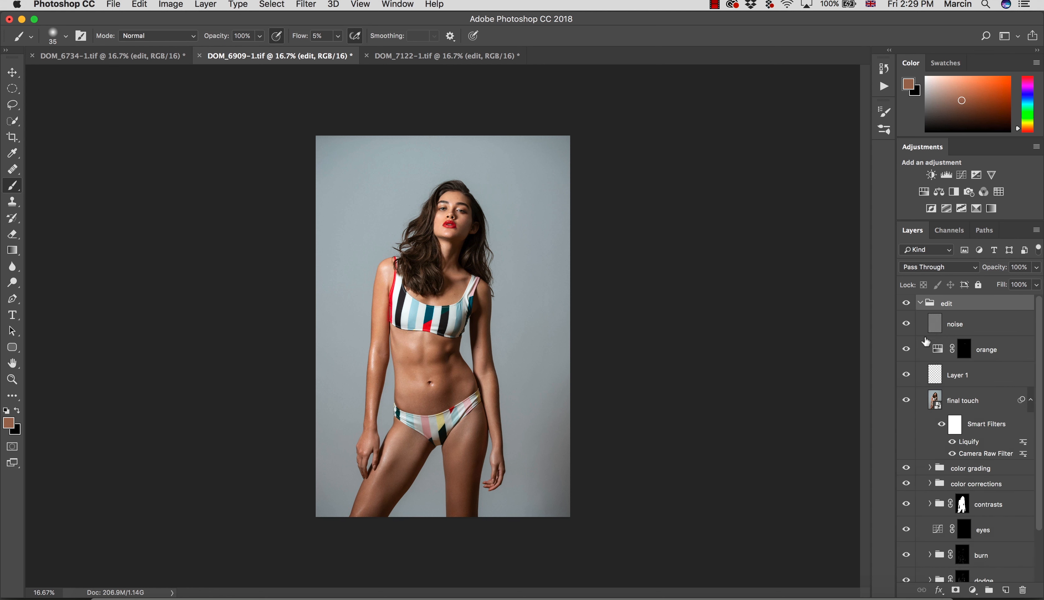
pyautogui.scroll(-1, 1041, 389)
pyautogui.scroll(-3, 1041, 389)
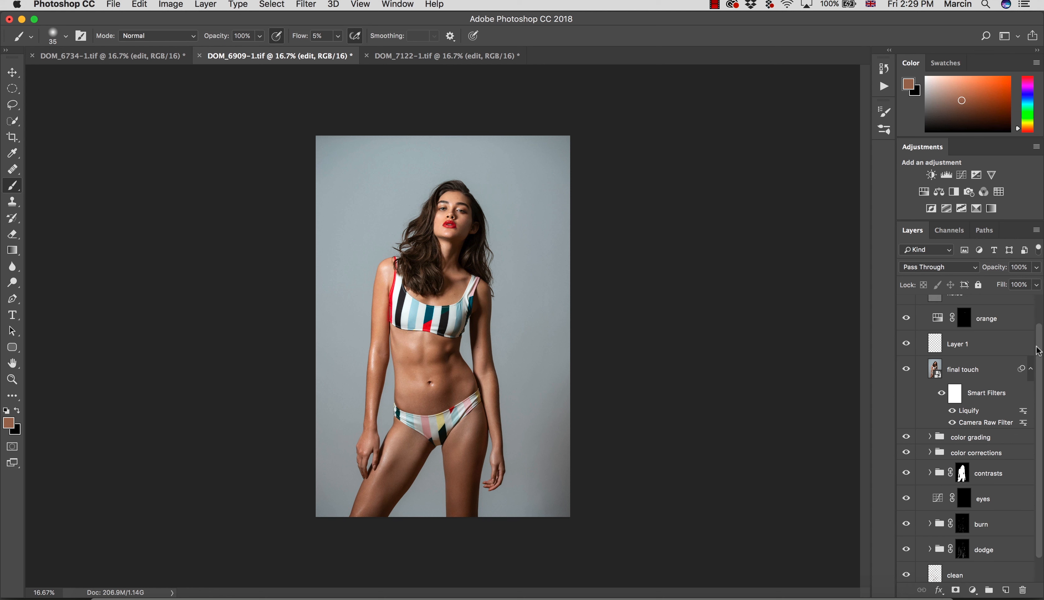
pyautogui.scroll(3, 1041, 375)
pyautogui.scroll(-2, 1041, 390)
pyautogui.scroll(2, 1041, 390)
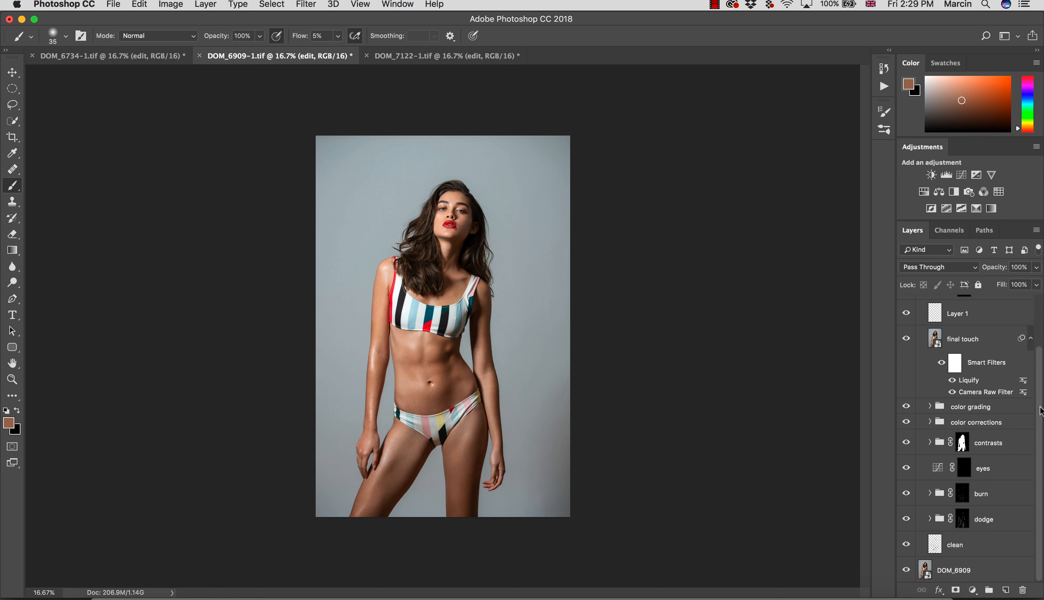
pyautogui.click(921, 305)
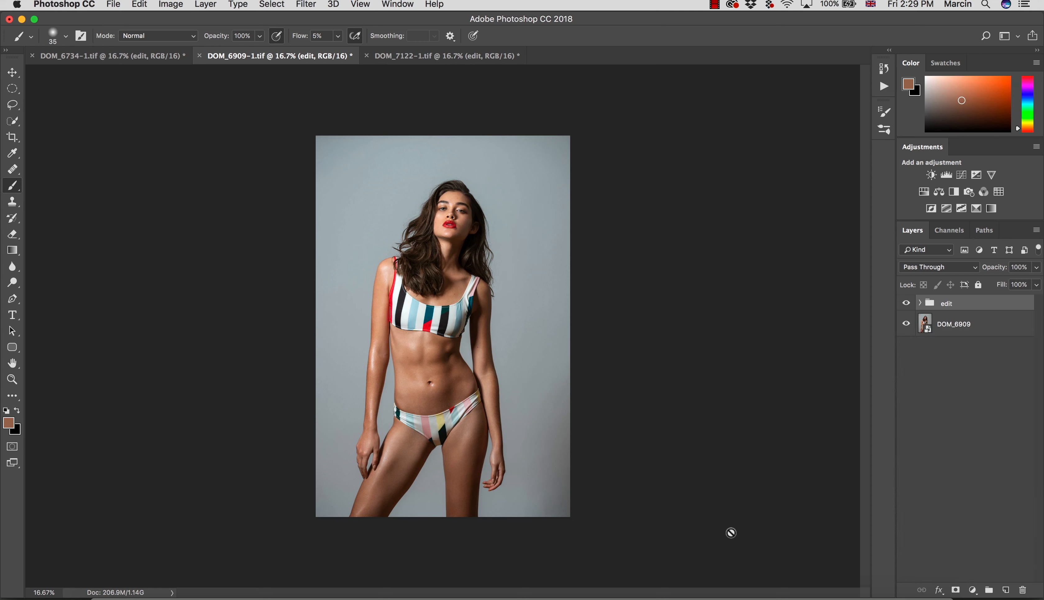
# Switch to Adobe Bridge and preview the raw files DOM_6668, DOM_6734, DOM_6822 and DOM_6845 in the Images folder.
pyautogui.click(779, 596)
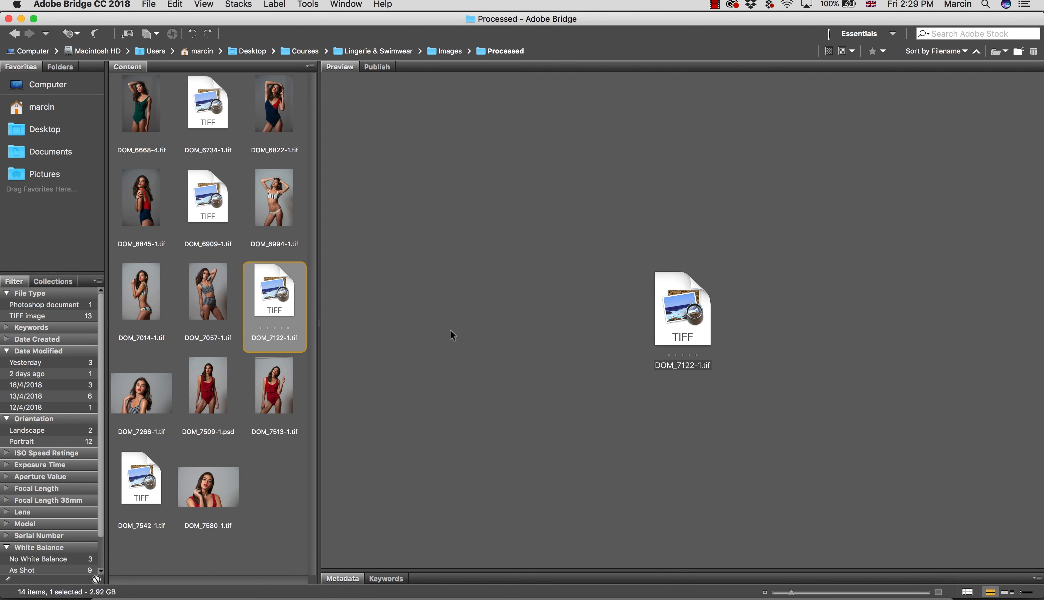
pyautogui.click(442, 51)
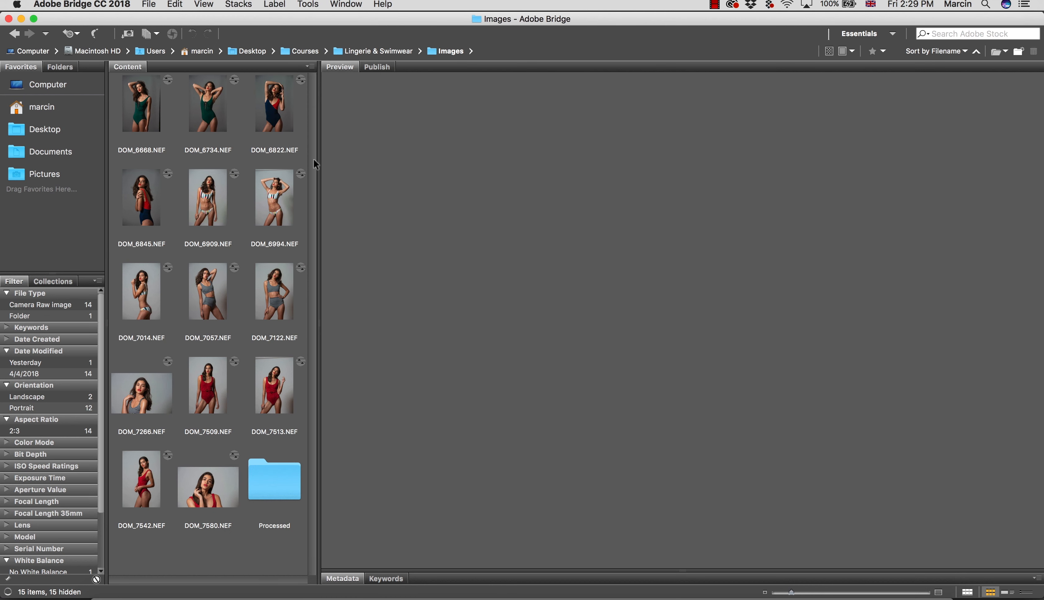
pyautogui.click(148, 118)
pyautogui.click(211, 108)
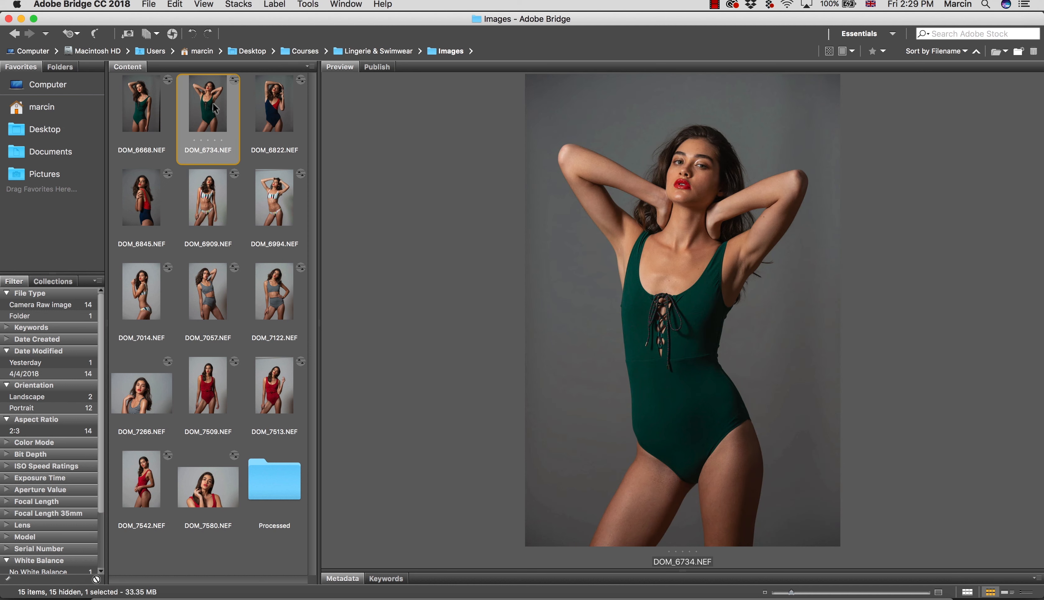
pyautogui.click(285, 119)
pyautogui.click(150, 207)
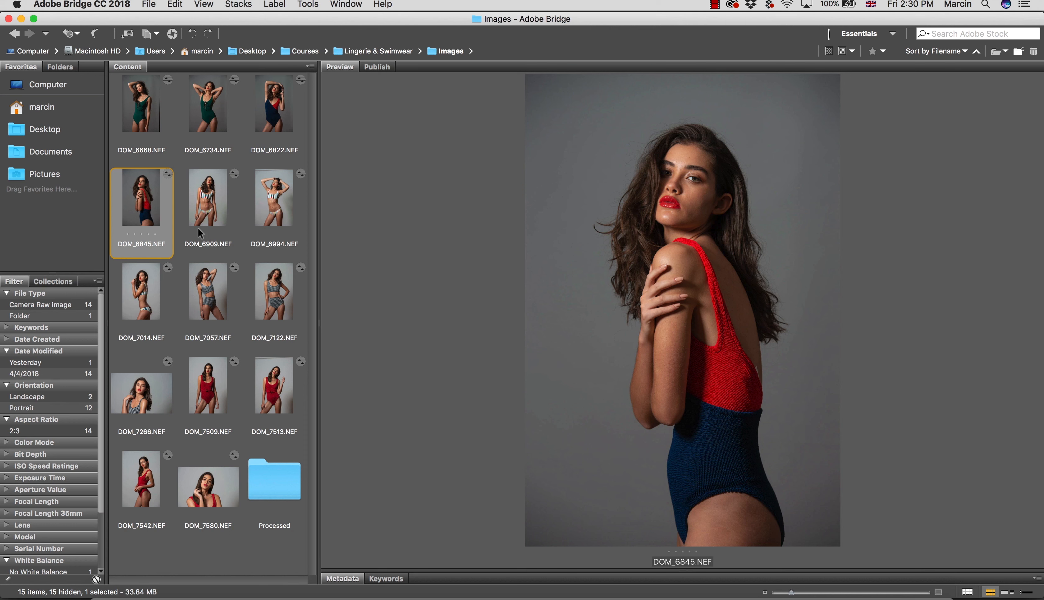
# In Adobe Bridge, browse to Courses > Lingerie & Swimwear > Clean up File and open Clean up Training.psd in Photoshop.
pyautogui.click(733, 593)
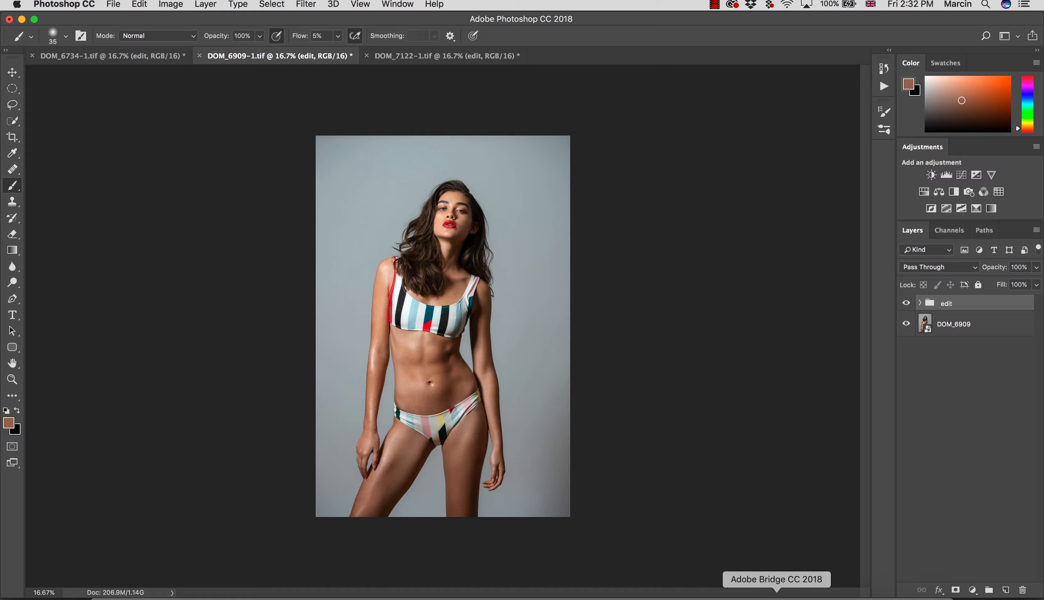
pyautogui.click(777, 596)
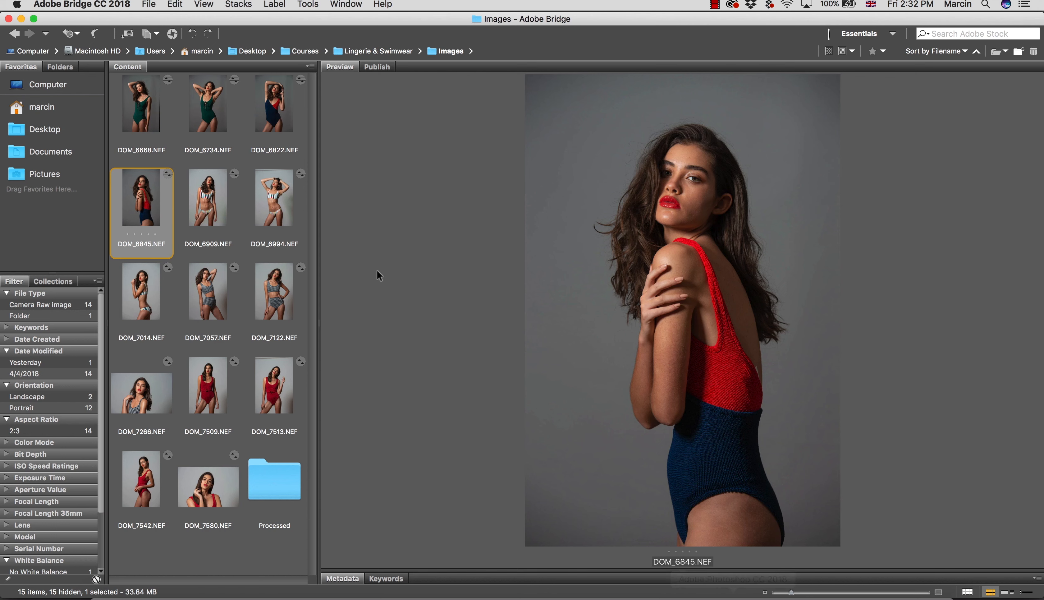
pyautogui.click(305, 53)
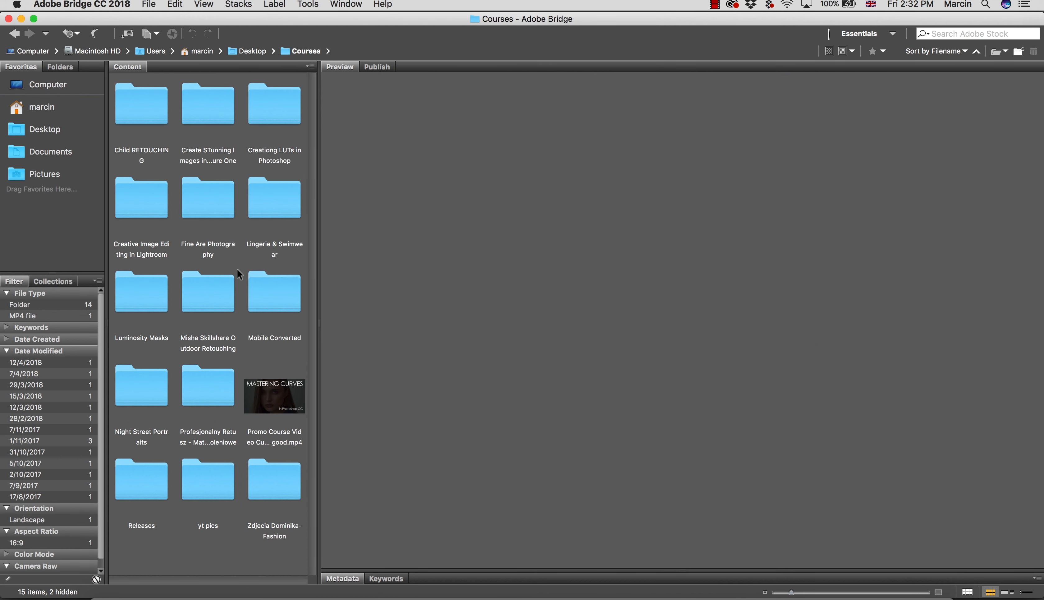
pyautogui.doubleClick(258, 206)
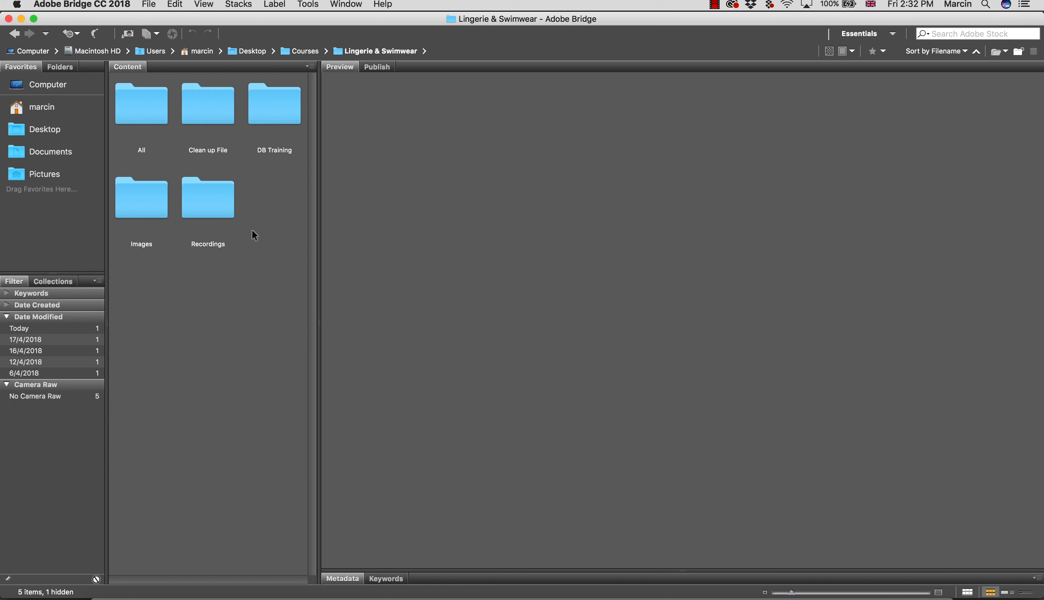
pyautogui.doubleClick(207, 118)
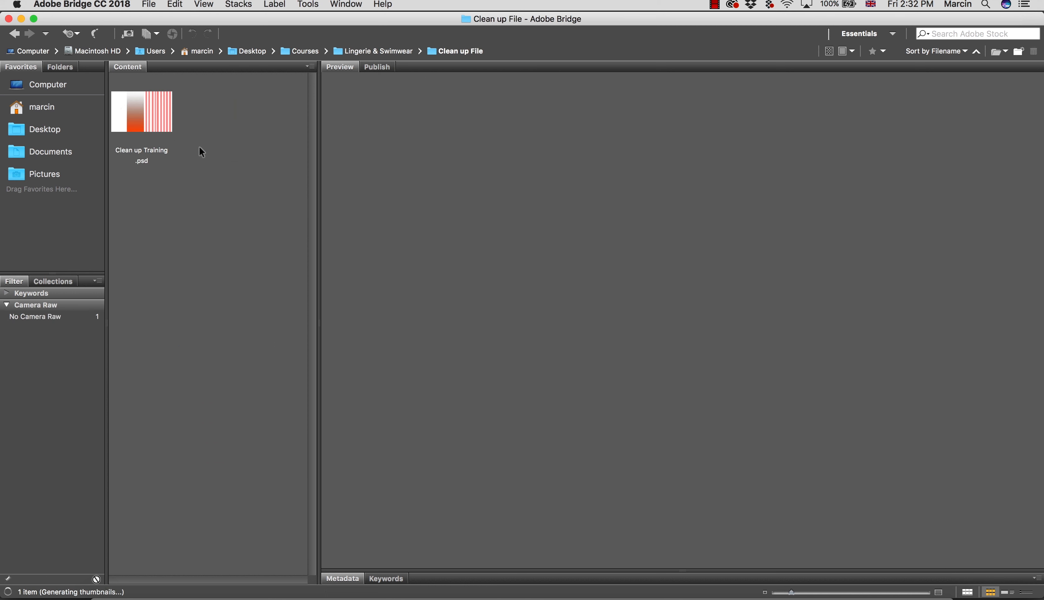
pyautogui.click(146, 121)
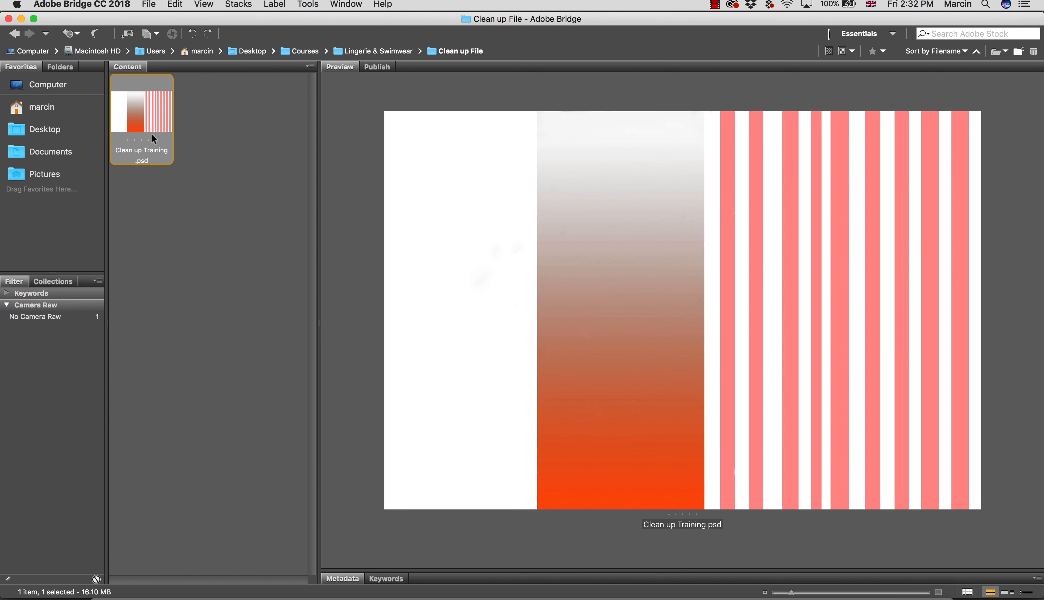
pyautogui.doubleClick(139, 118)
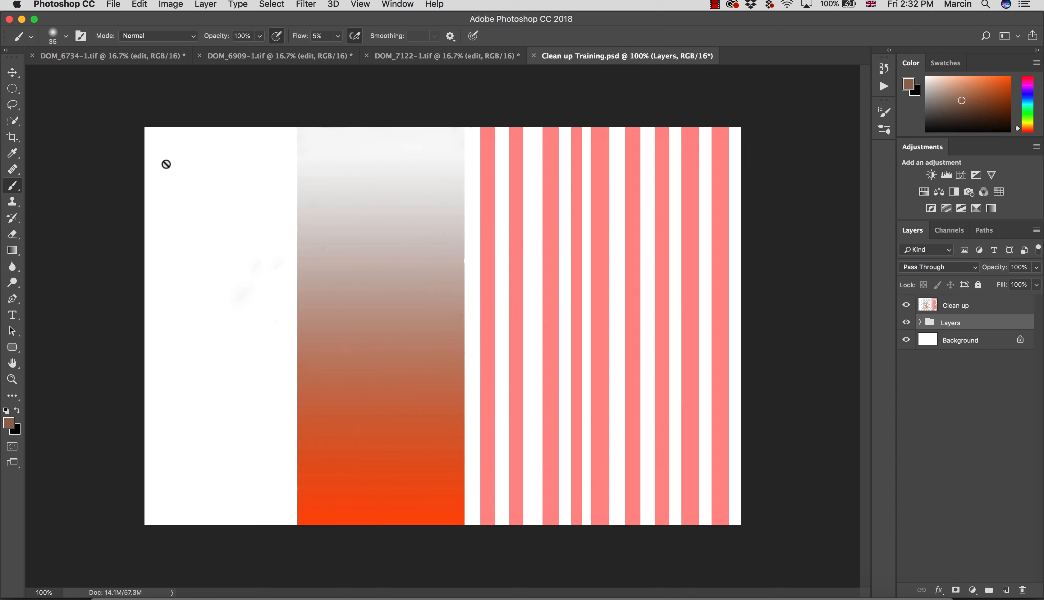
# Compare the training image with the Clean up layer hidden and shown, and close the file without saving.
pyautogui.click(907, 305)
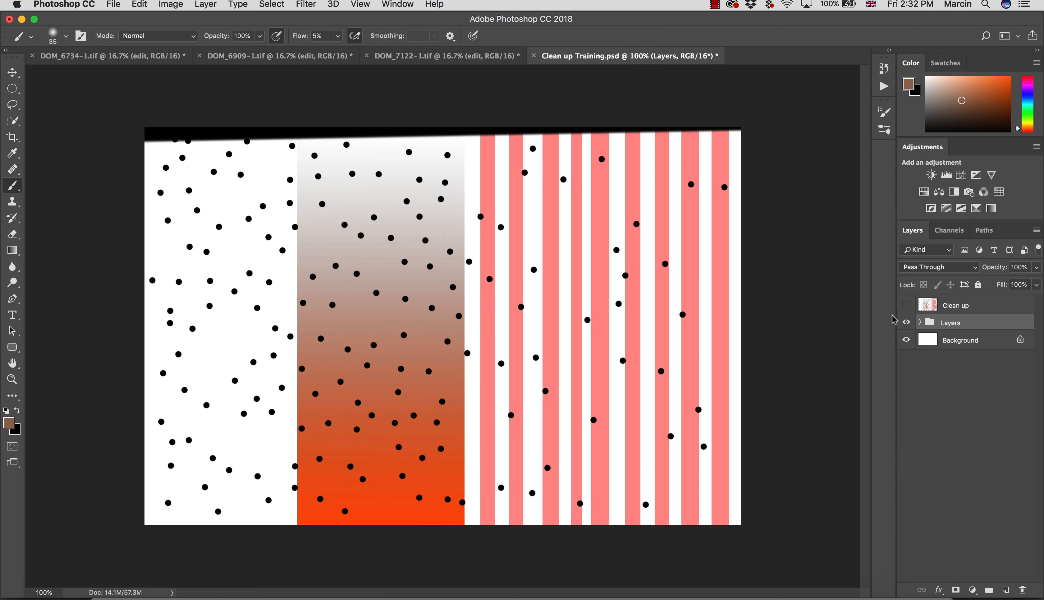
pyautogui.click(907, 306)
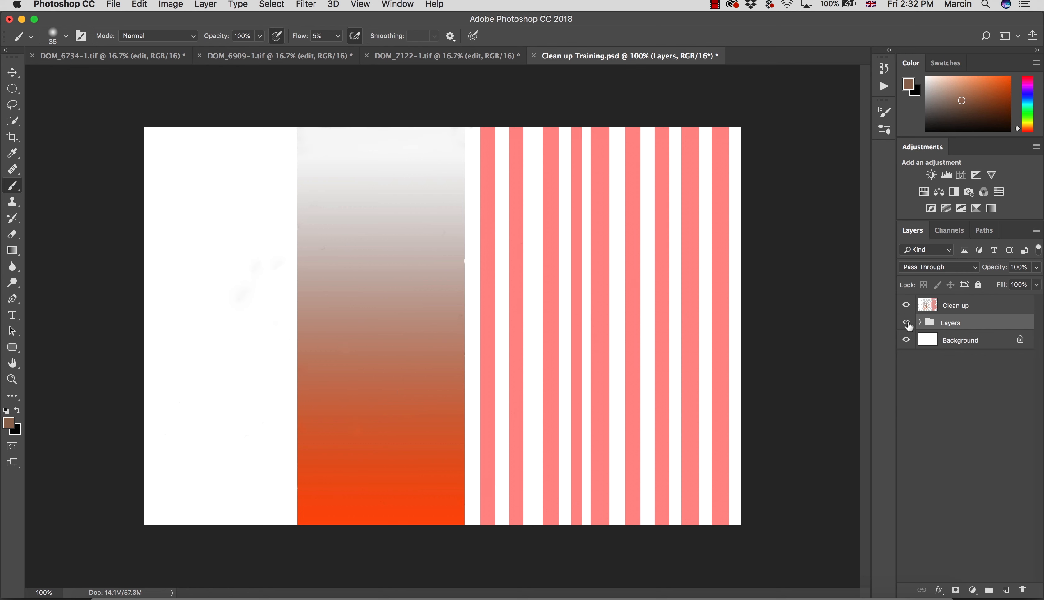
pyautogui.click(534, 56)
pyautogui.click(485, 211)
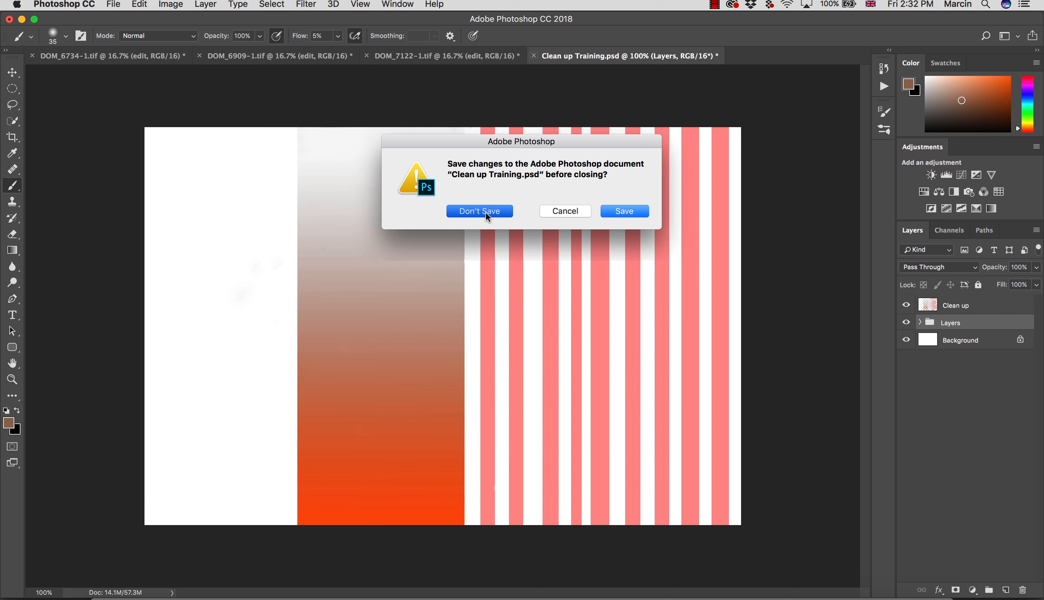
# Switch to Adobe Bridge and preview both PSD files in the DB Training folder, returning to the Lingerie & Swimwear folder.
pyautogui.click(777, 596)
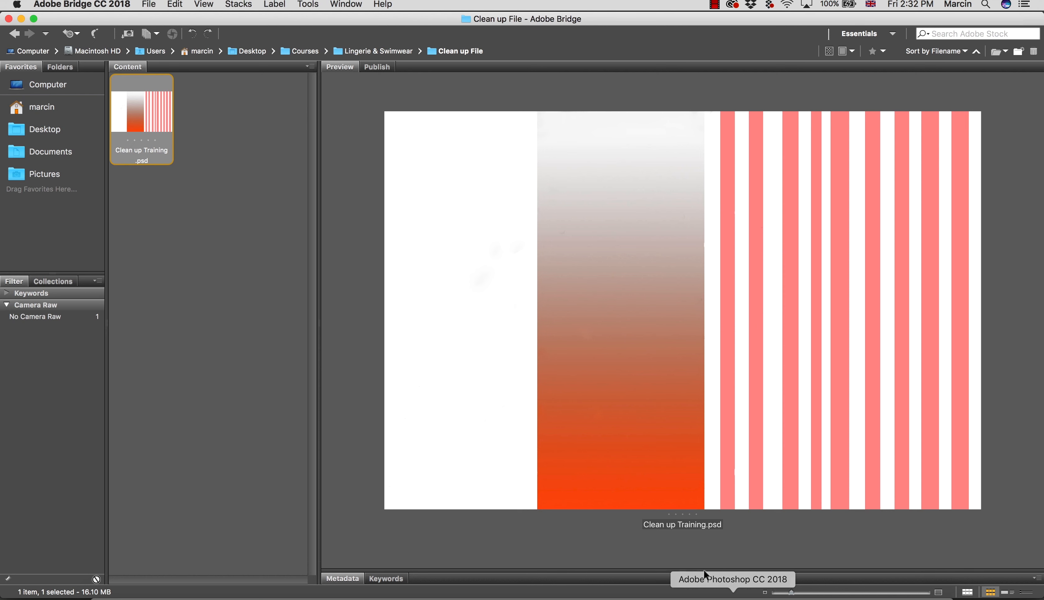
pyautogui.click(365, 51)
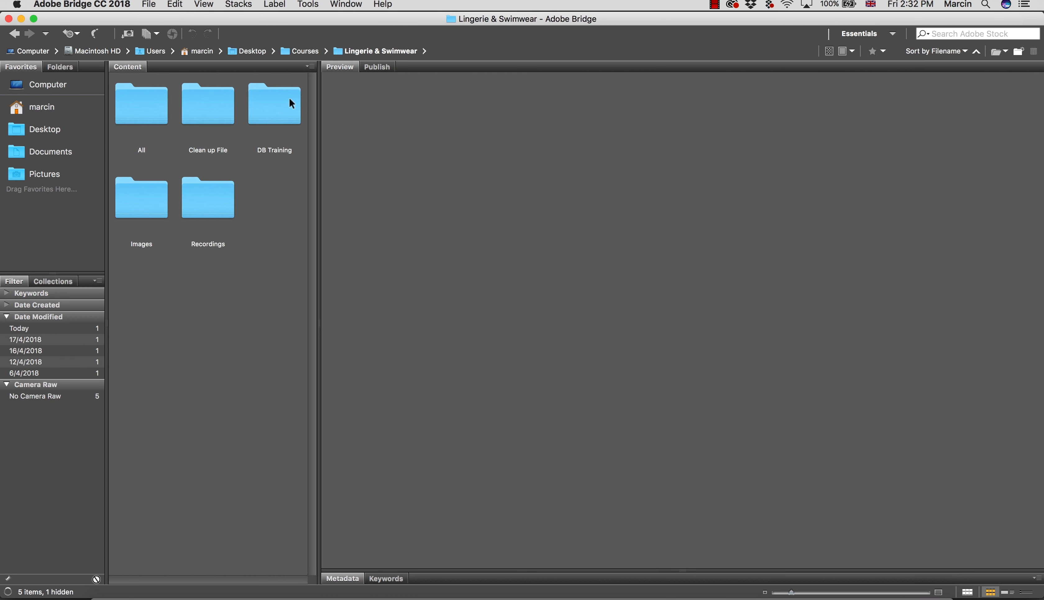
pyautogui.doubleClick(275, 107)
pyautogui.click(205, 129)
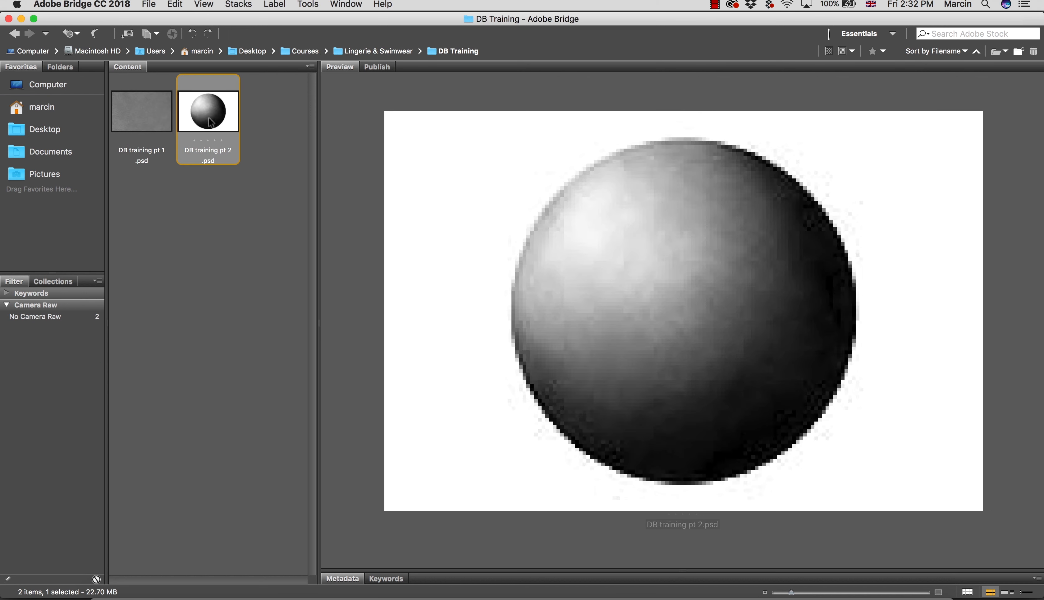
pyautogui.click(153, 133)
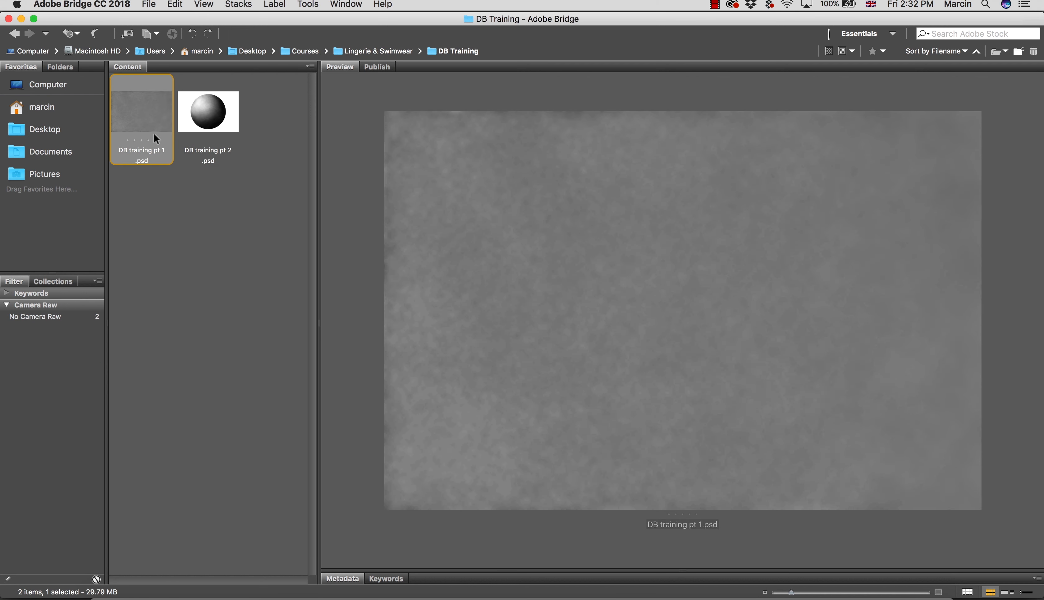
pyautogui.click(189, 133)
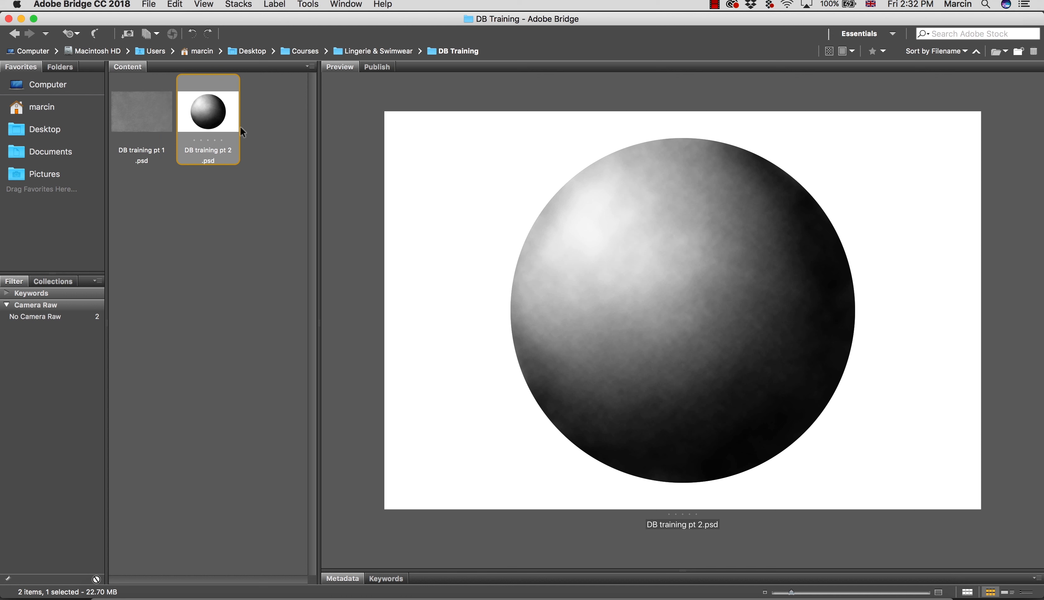
pyautogui.click(376, 51)
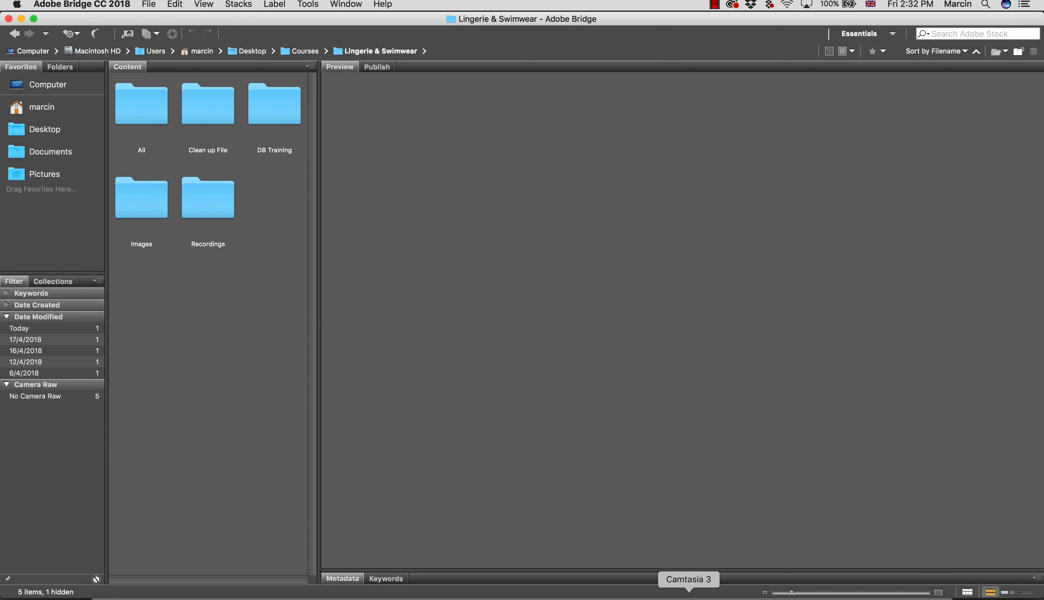
# Switch to Photoshop, check the final touch layer's effect in the edit group of DOM_6909-1.tif, and bring up DOM_6734-1.tif.
pyautogui.click(733, 595)
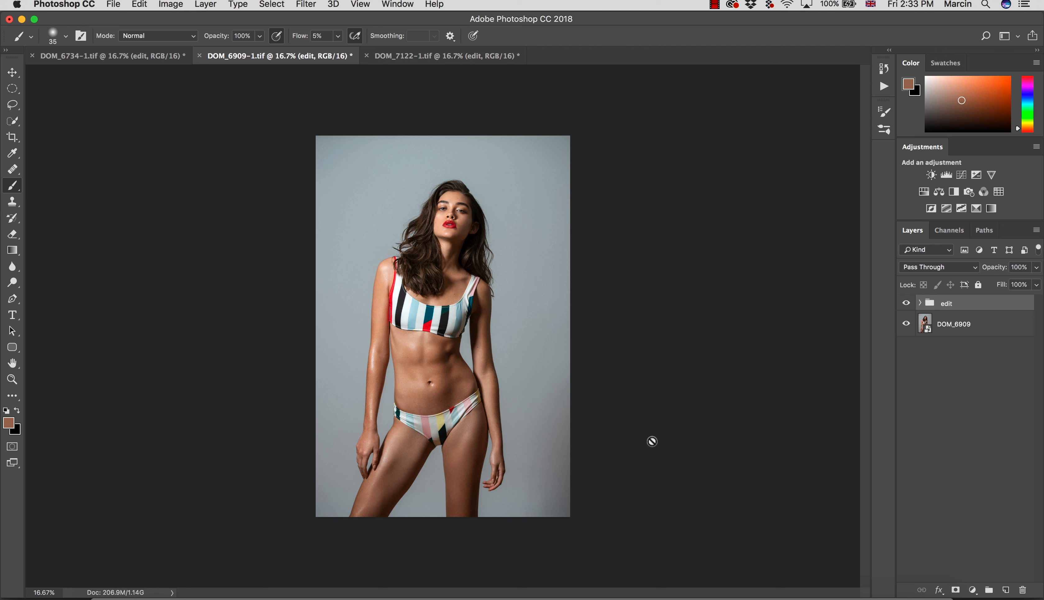
pyautogui.click(922, 303)
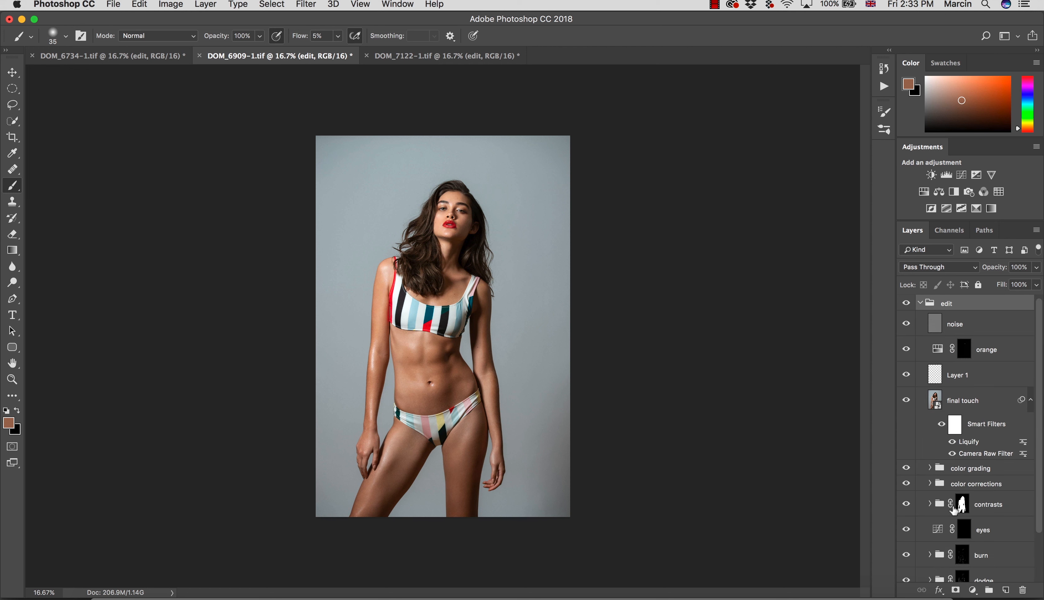
pyautogui.click(907, 400)
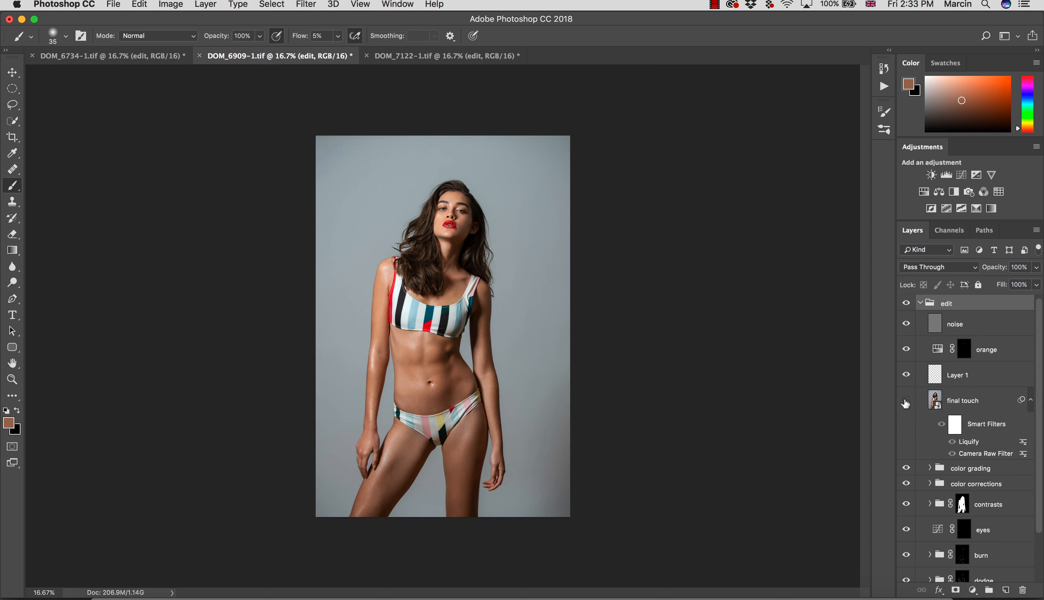
pyautogui.click(907, 401)
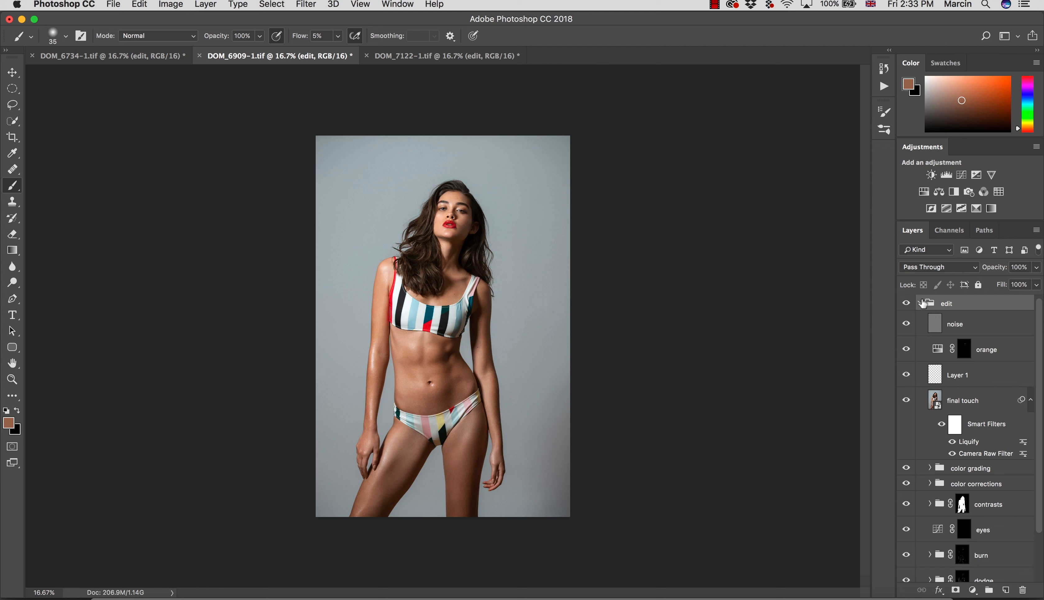
pyautogui.click(920, 305)
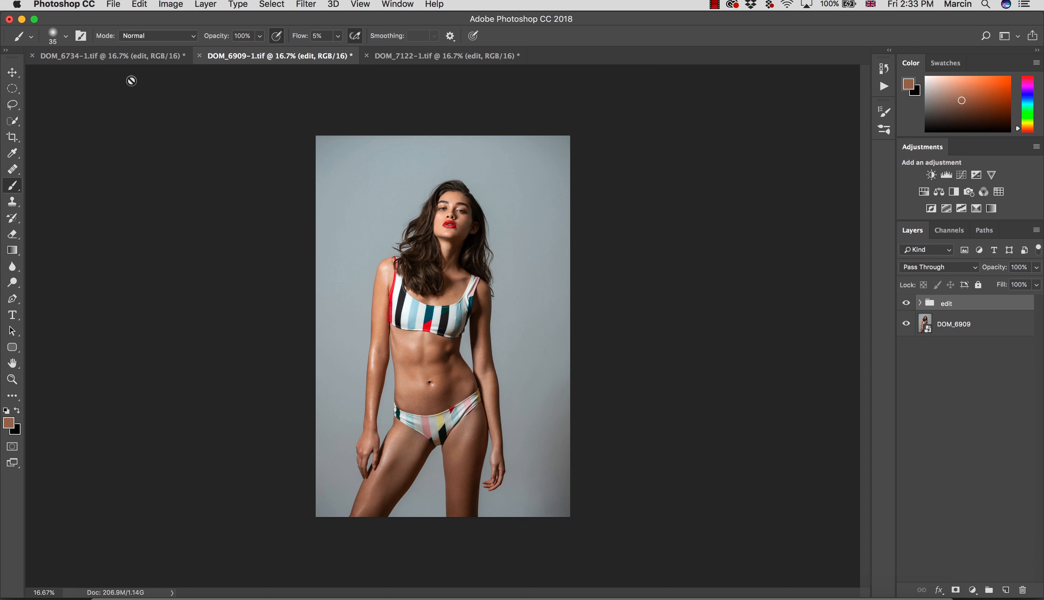
pyautogui.click(126, 65)
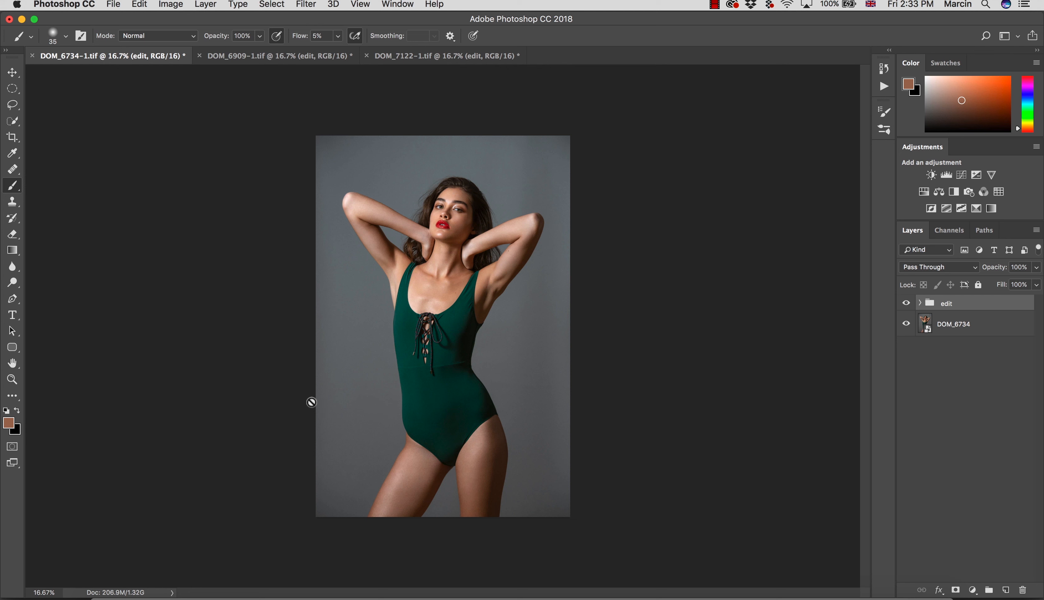